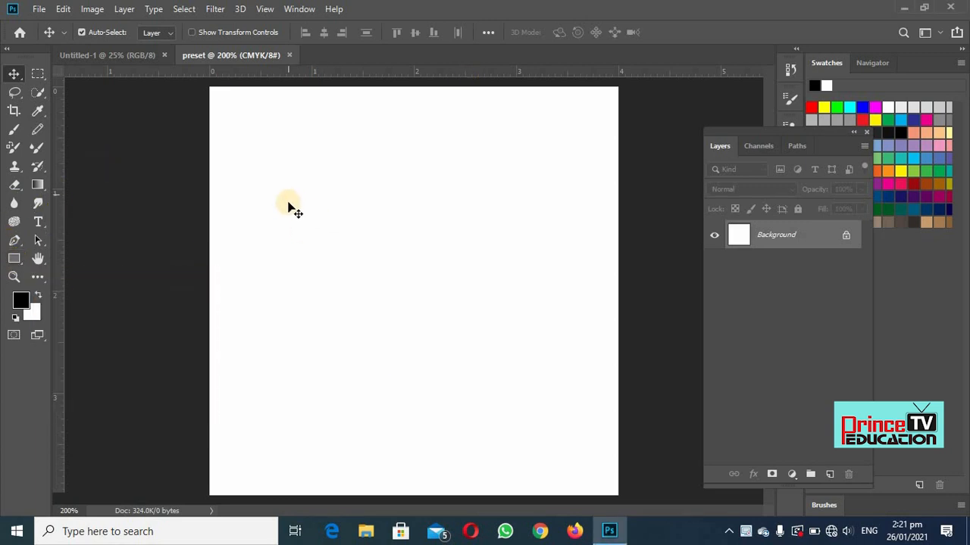
# Step: Unlock the Background layer to convert it to a normal layer
pyautogui.moveTo(336, 215); pyautogui.dragTo(350, 230)
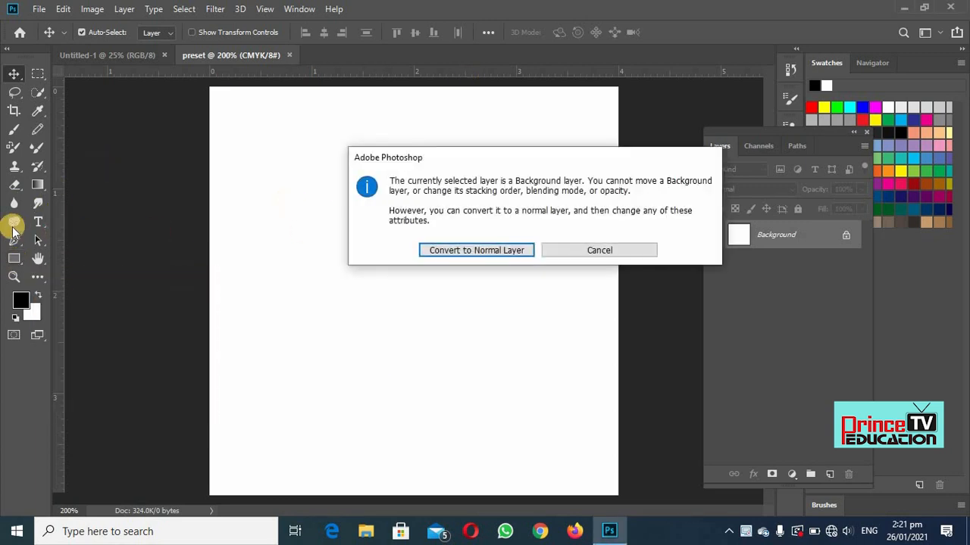
pyautogui.click(628, 251)
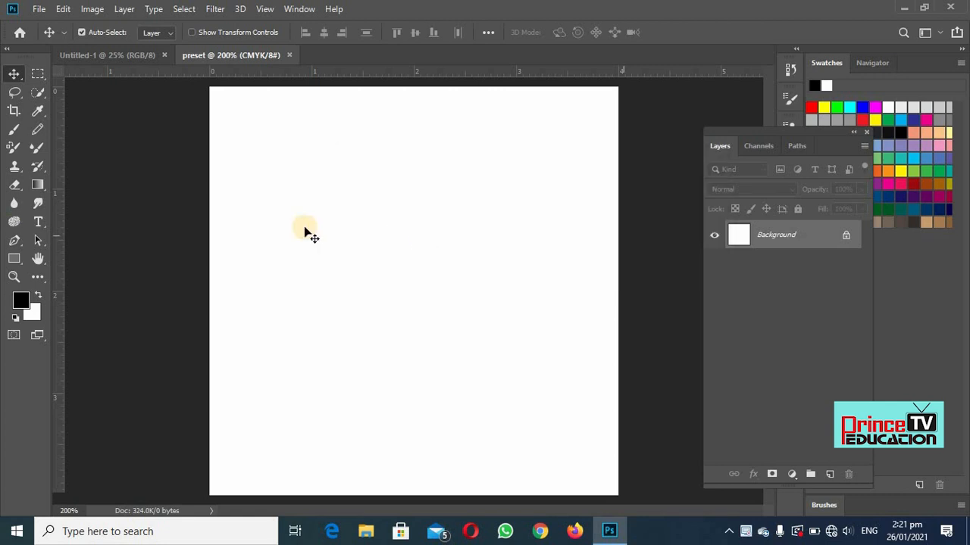
pyautogui.click(846, 235)
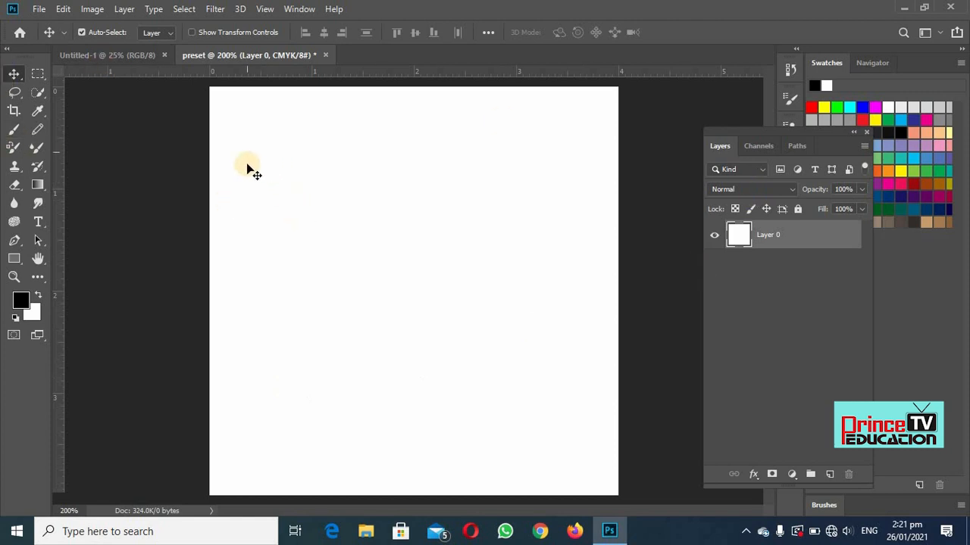
# Step: Draw a black rectangle shape about 115 by 101 px in the upper-left part of the canvas and keep its layer selected
pyautogui.click(14, 259)
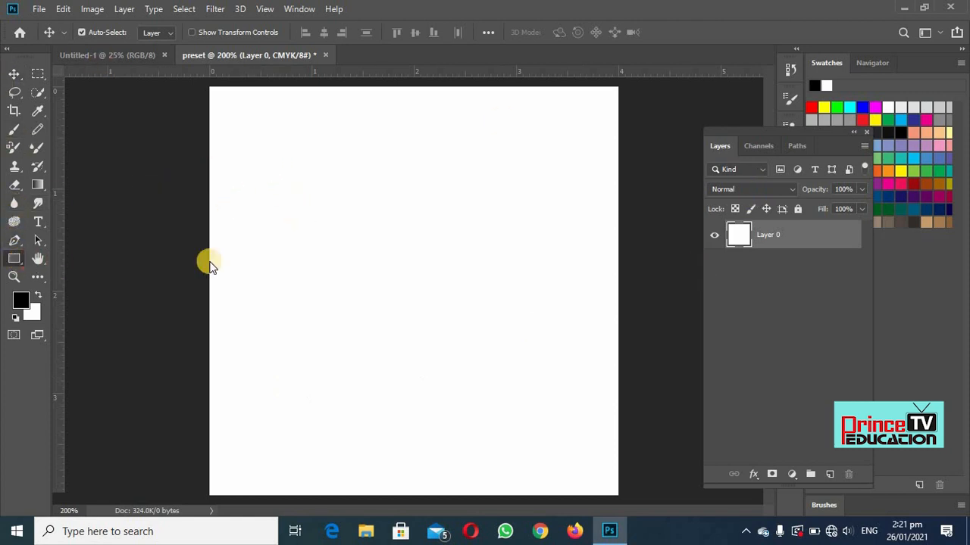
pyautogui.moveTo(280, 186); pyautogui.dragTo(444, 328)
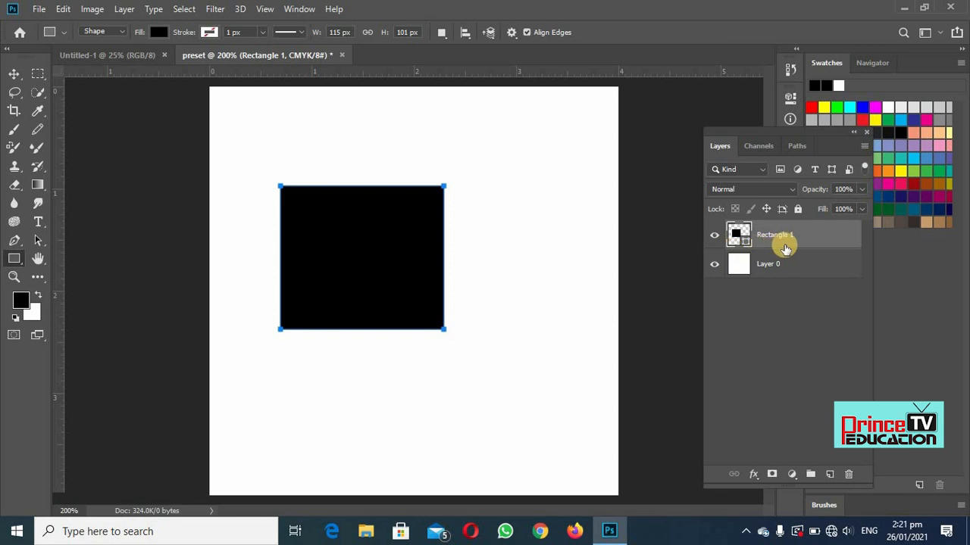
pyautogui.click(762, 271)
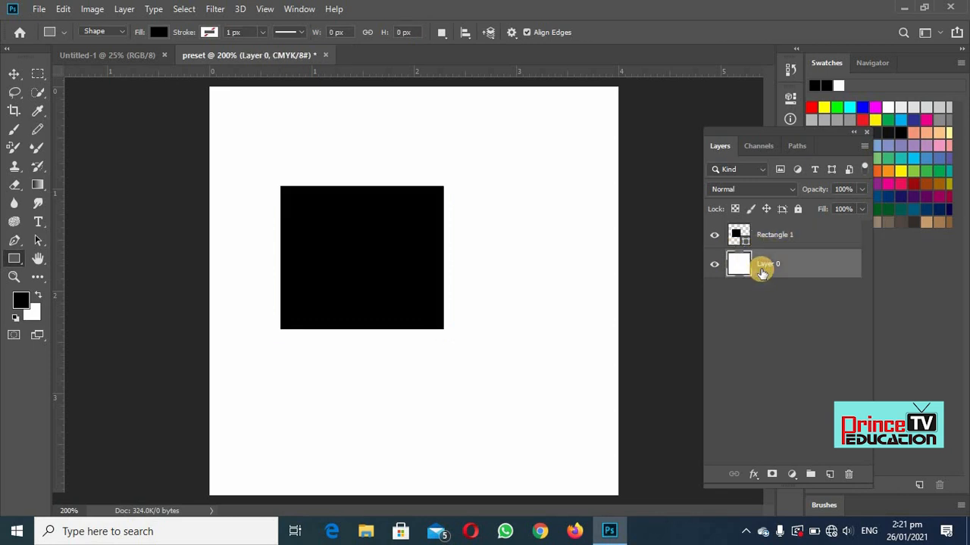
pyautogui.click(779, 236)
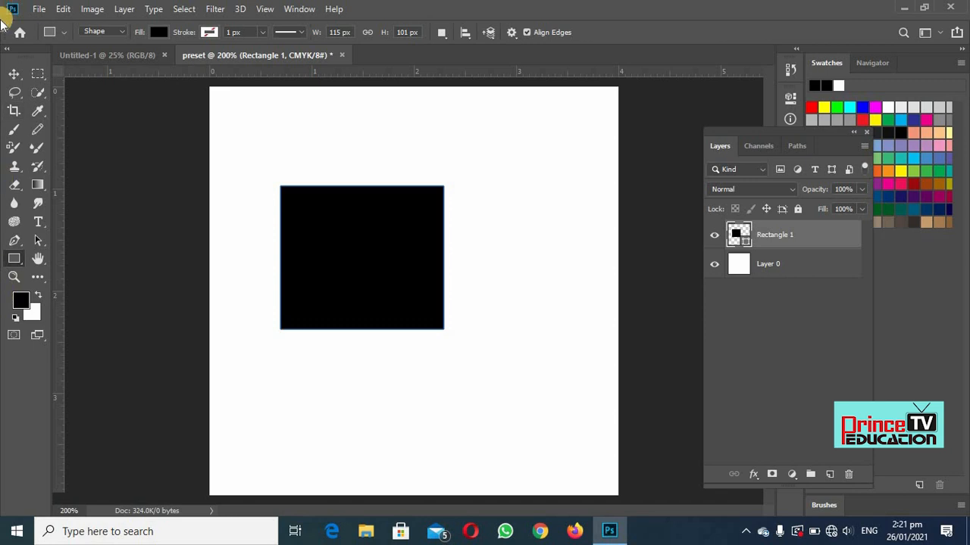
# Step: Draw a black ellipse about 78 by 74 px above and to the right of the rectangle with the Ellipse tool
pyautogui.rightClick(14, 261)
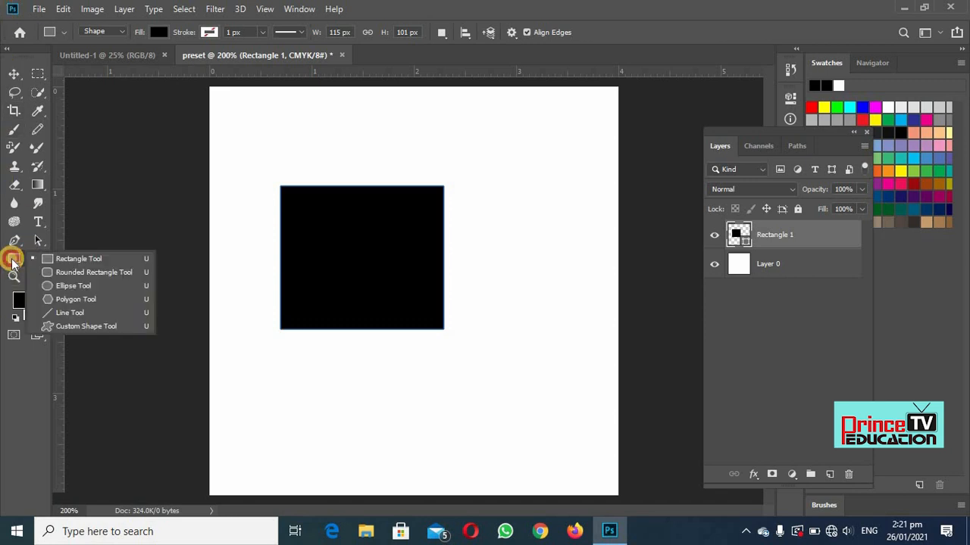
pyautogui.click(49, 292)
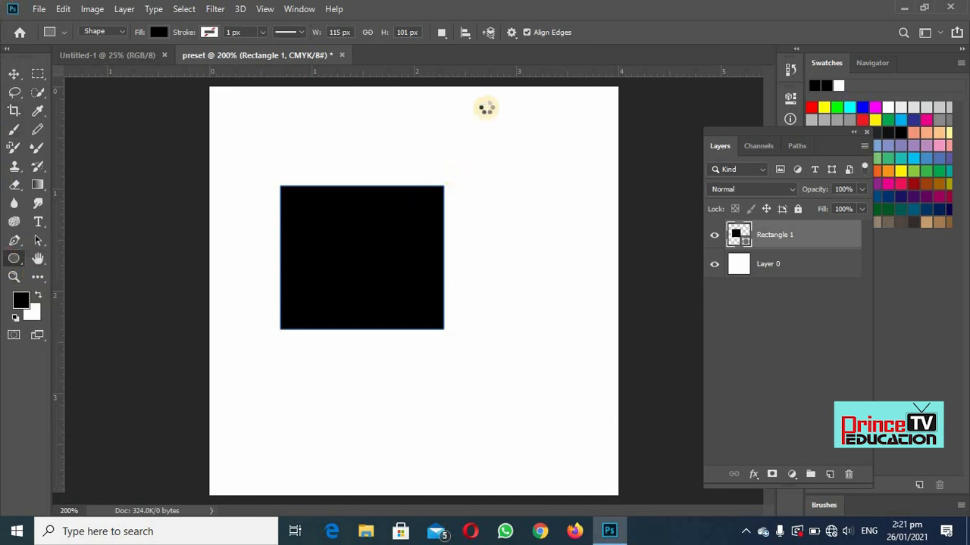
pyautogui.moveTo(465, 121); pyautogui.dragTo(576, 224)
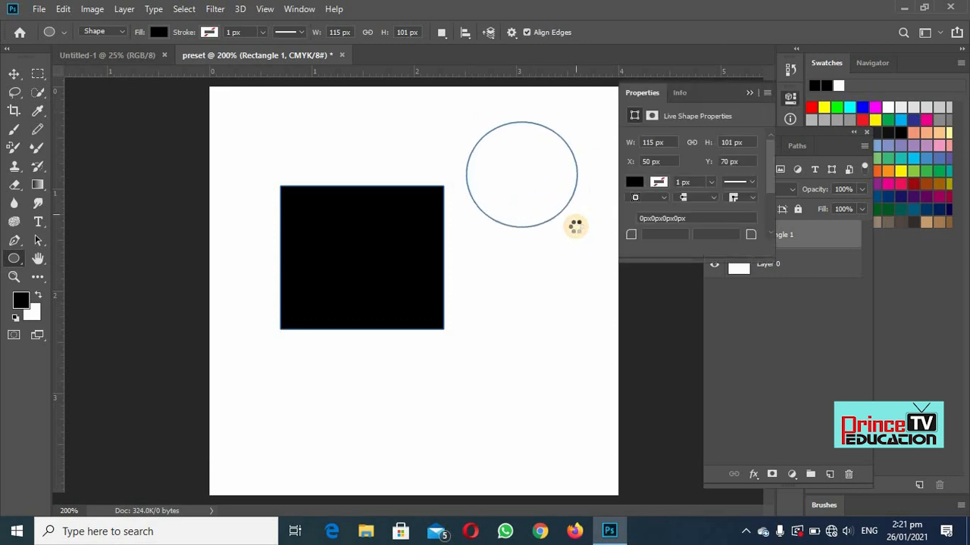
pyautogui.click(749, 93)
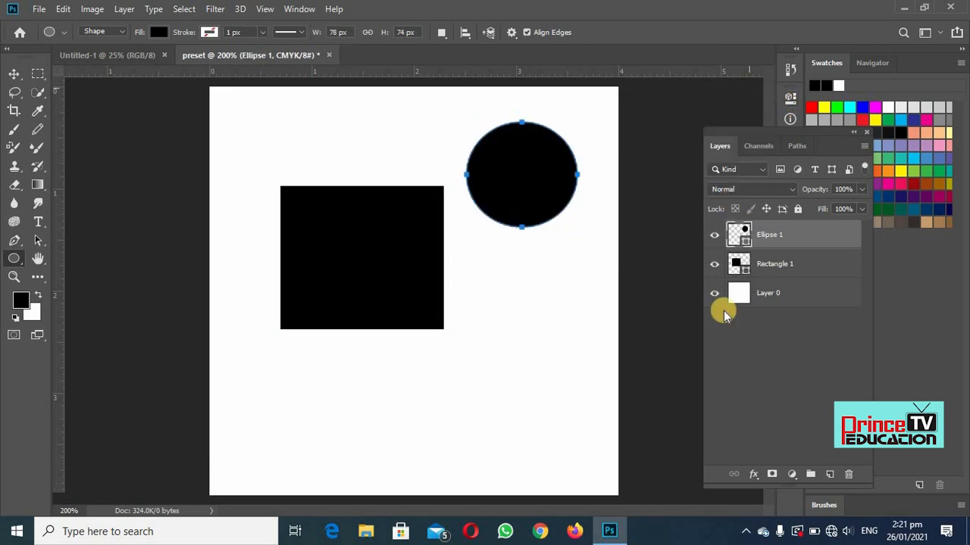
pyautogui.click(528, 322)
pyautogui.click(564, 124)
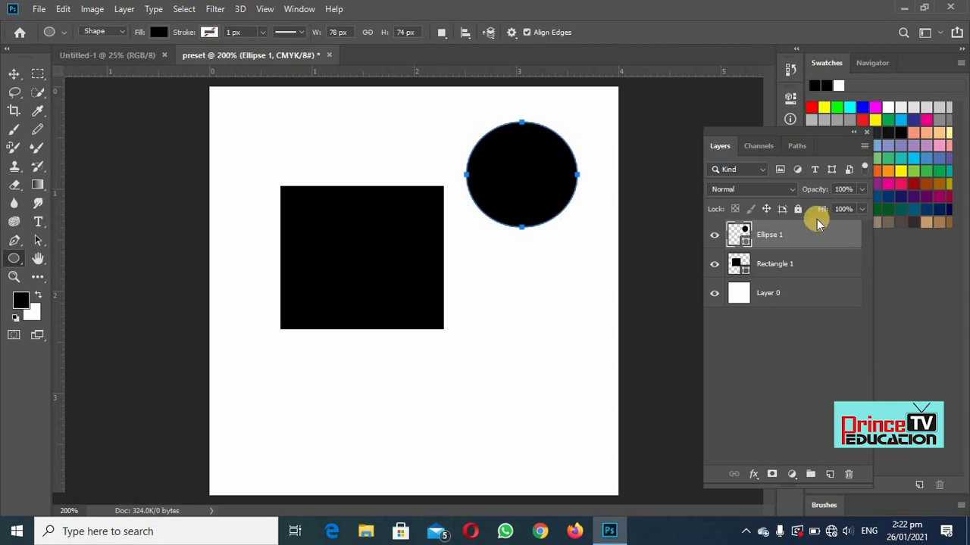
# Step: Deselect the ellipse layer and add two new empty layers above the shape layers
pyautogui.click(722, 348)
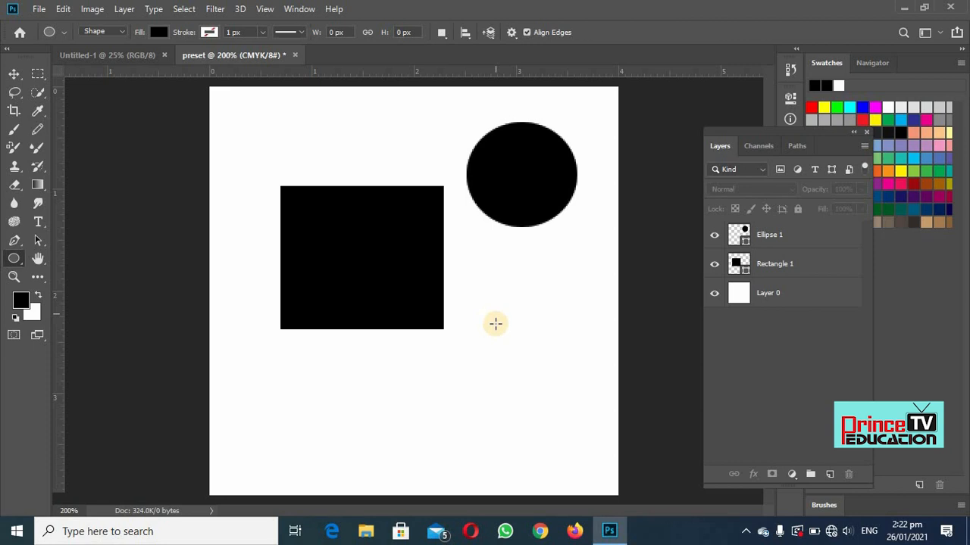
pyautogui.click(828, 475)
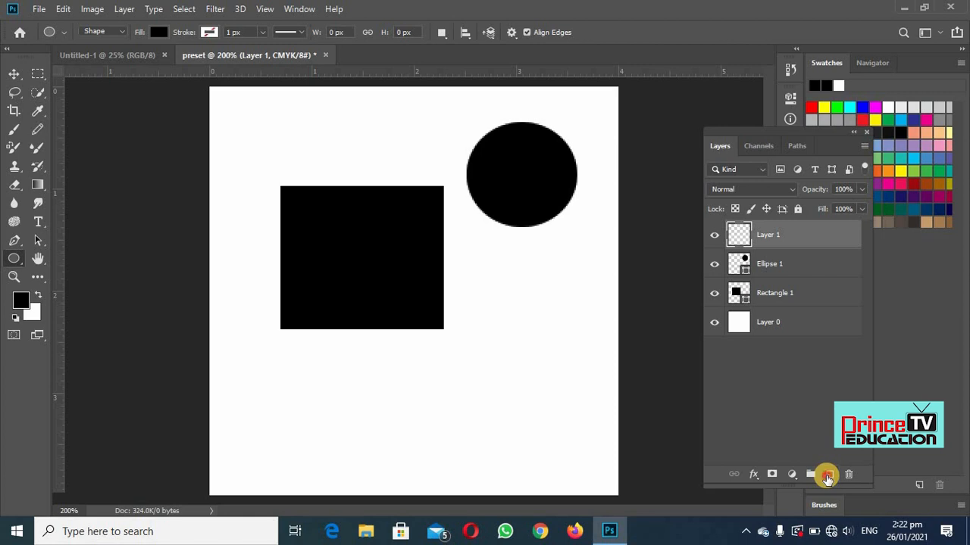
pyautogui.click(828, 475)
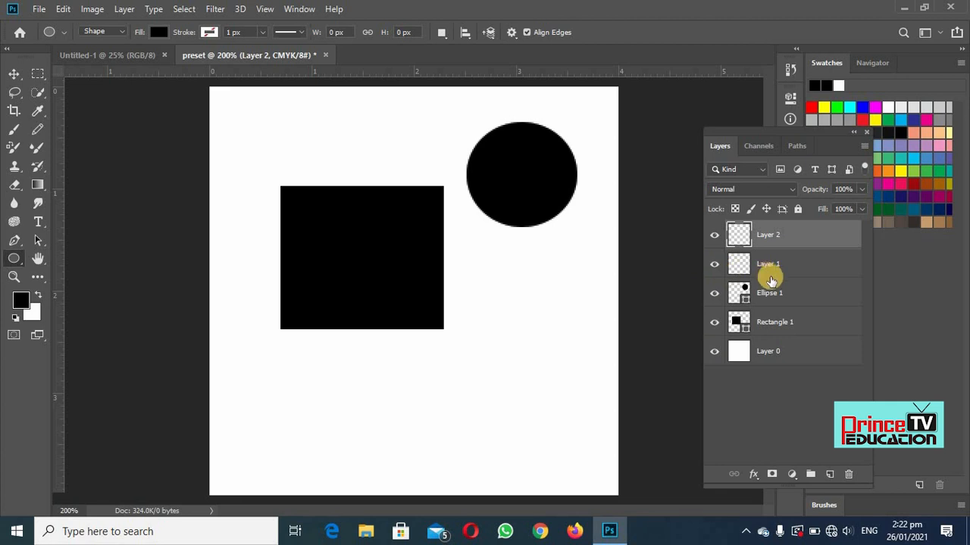
# Step: Hide and show the Ellipse 1 layer, and do the same with the Rectangle 1 layer
pyautogui.click(712, 297)
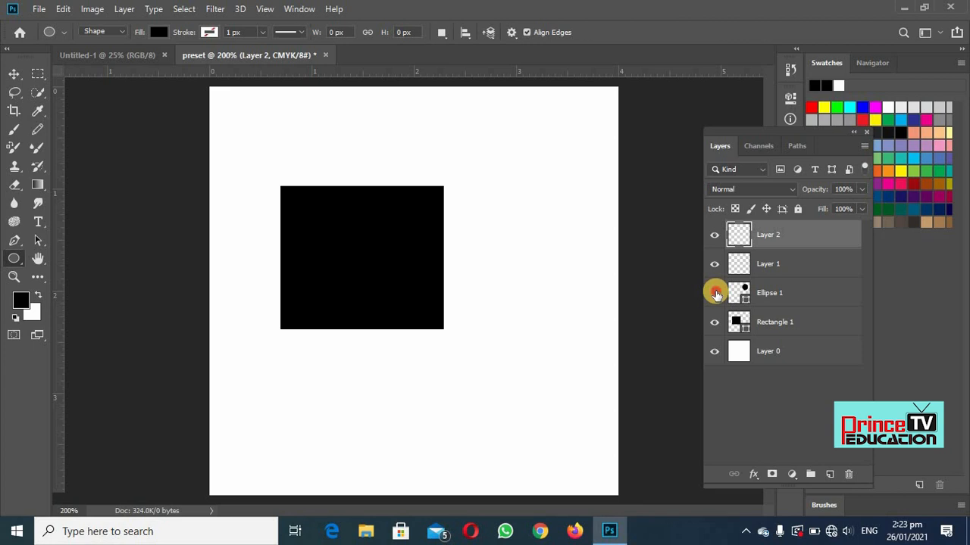
pyautogui.click(716, 295)
pyautogui.click(715, 323)
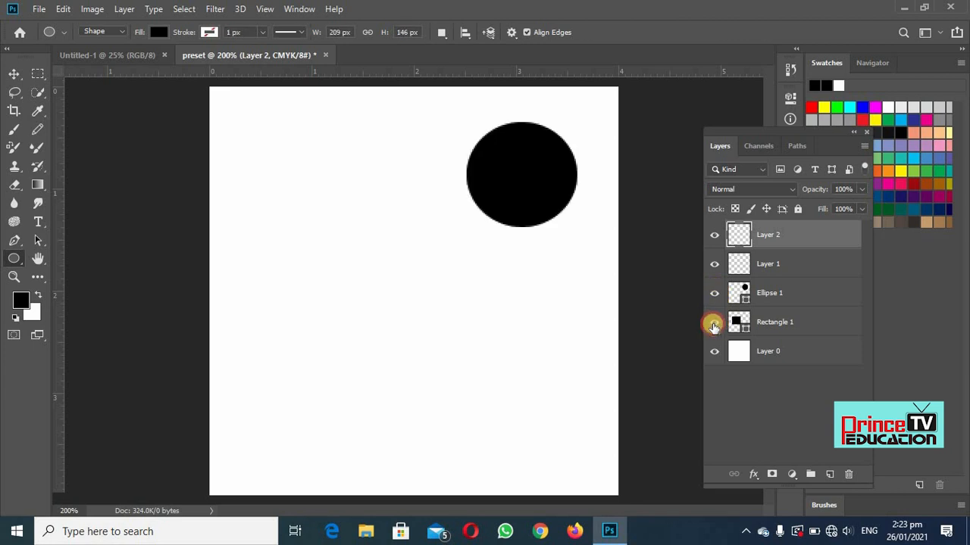
pyautogui.click(714, 324)
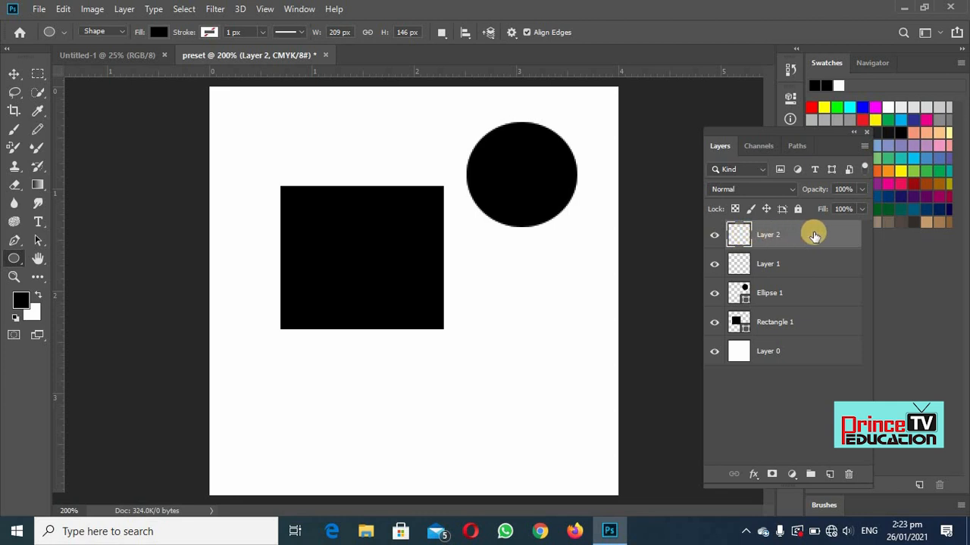
# Step: Lock all attributes of the Ellipse 1 layer
pyautogui.click(778, 268)
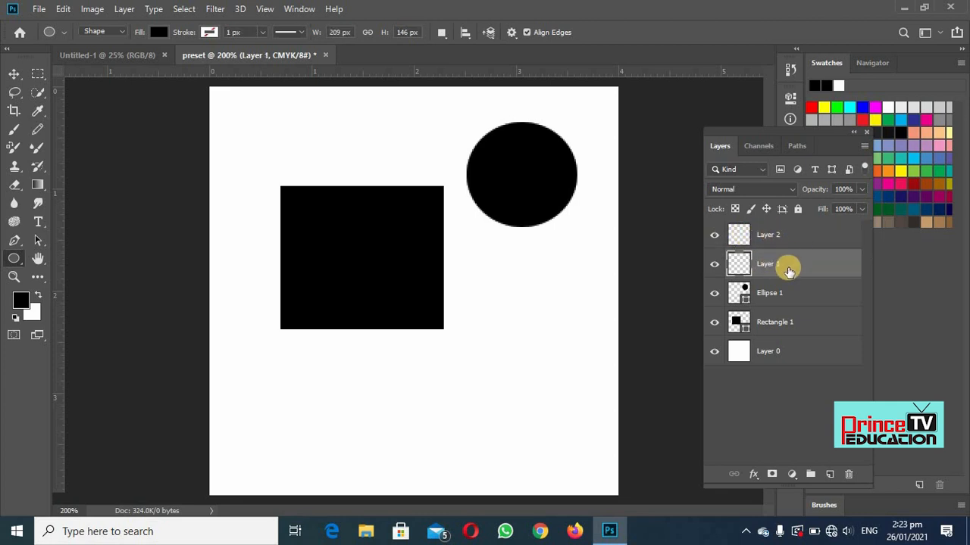
pyautogui.click(779, 236)
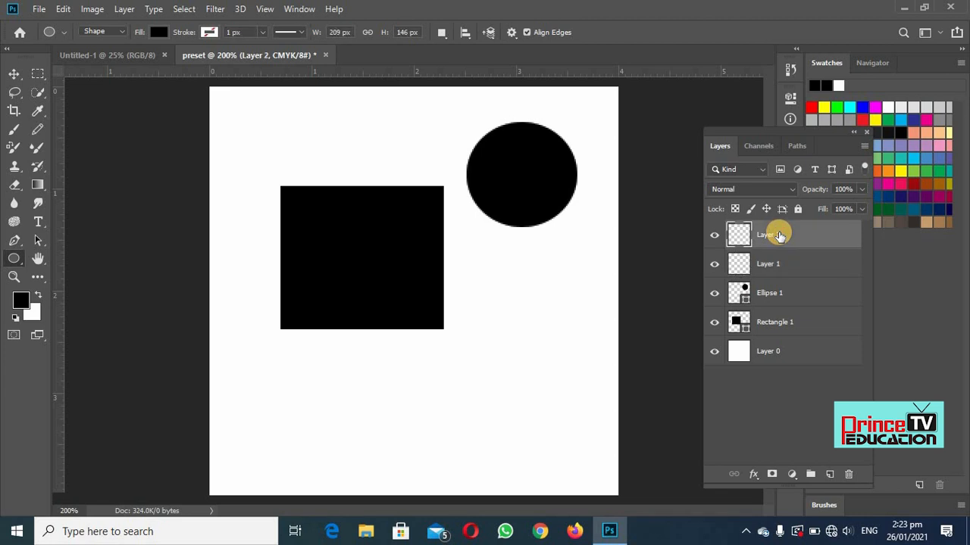
pyautogui.click(762, 296)
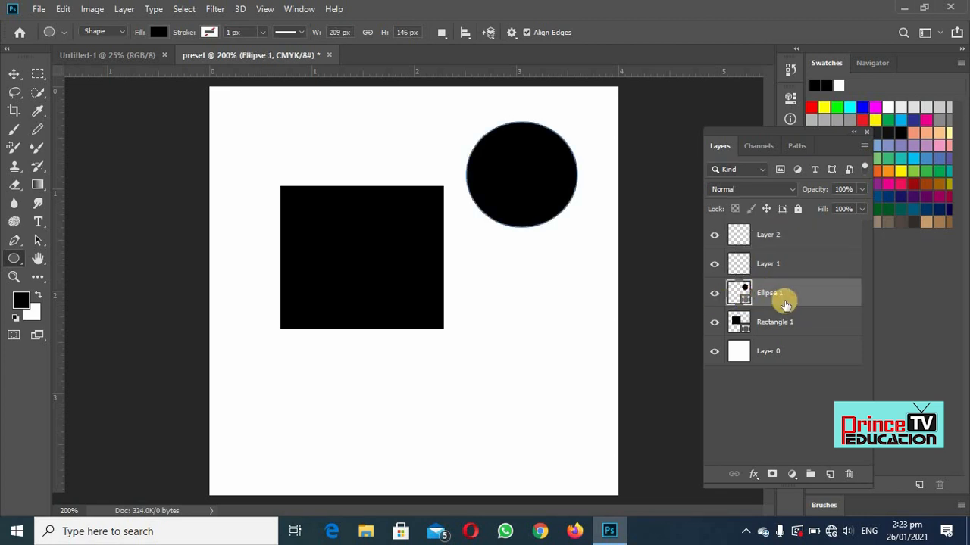
pyautogui.click(796, 209)
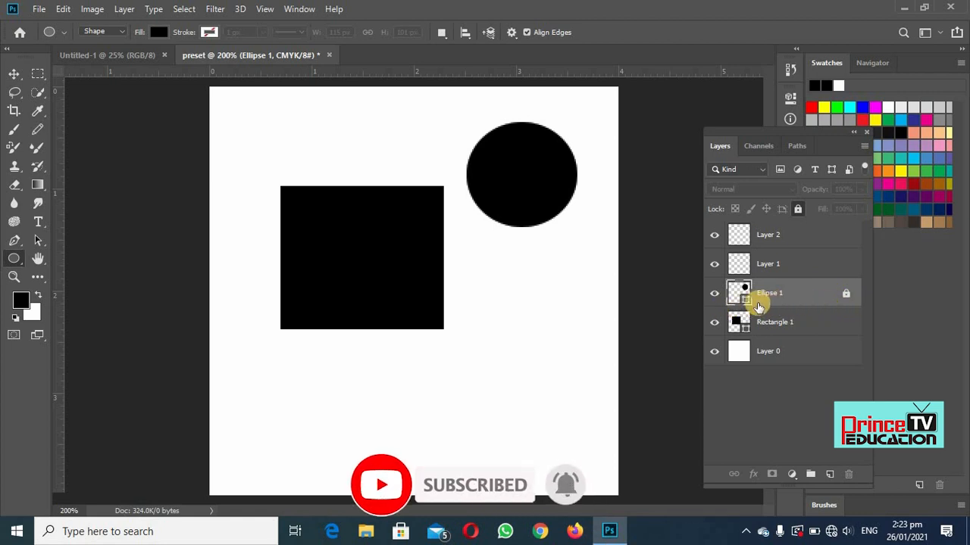
# Step: Try to move the locked ellipse on the canvas with the Move tool, and unlock the Ellipse 1 layer
pyautogui.moveTo(521, 156); pyautogui.dragTo(535, 242)
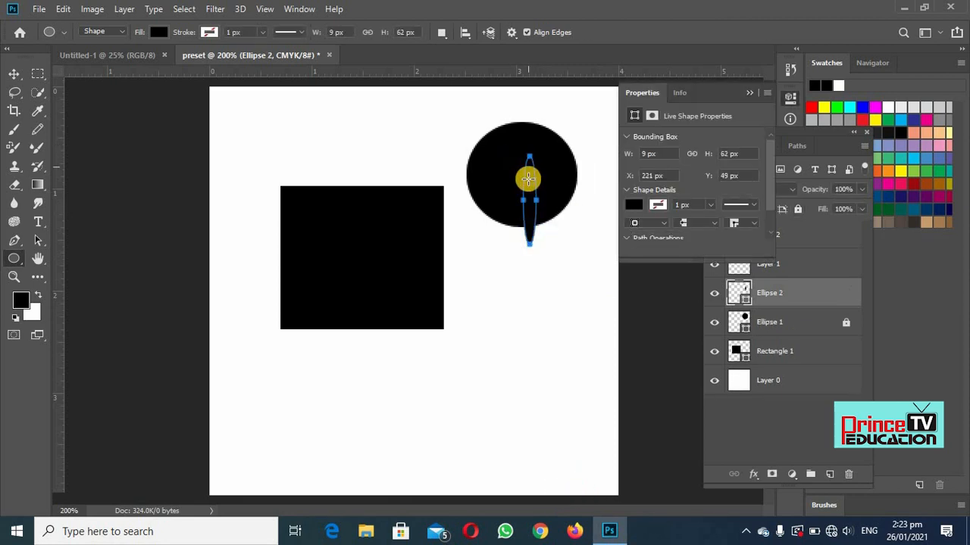
pyautogui.hotkey('ctrl', 'z')
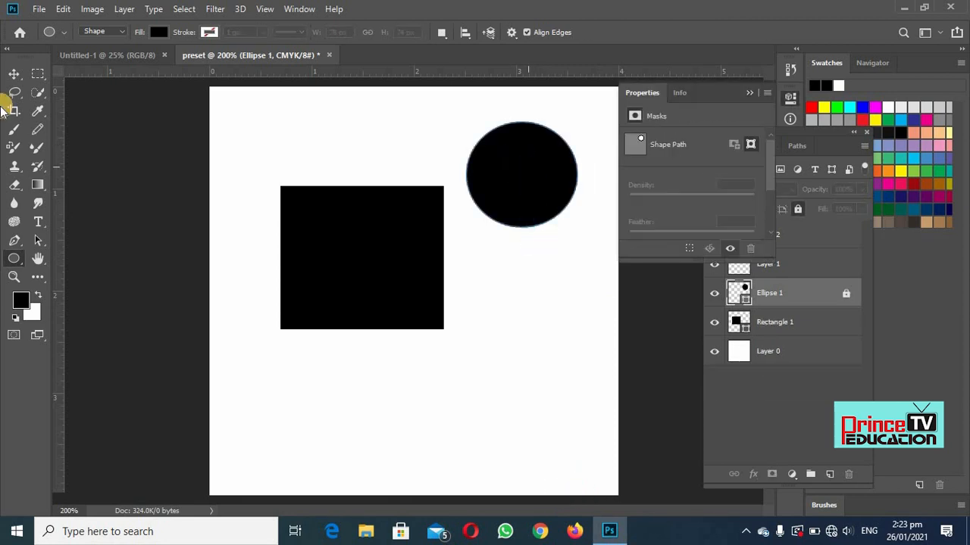
pyautogui.click(14, 73)
pyautogui.moveTo(531, 172); pyautogui.dragTo(533, 206)
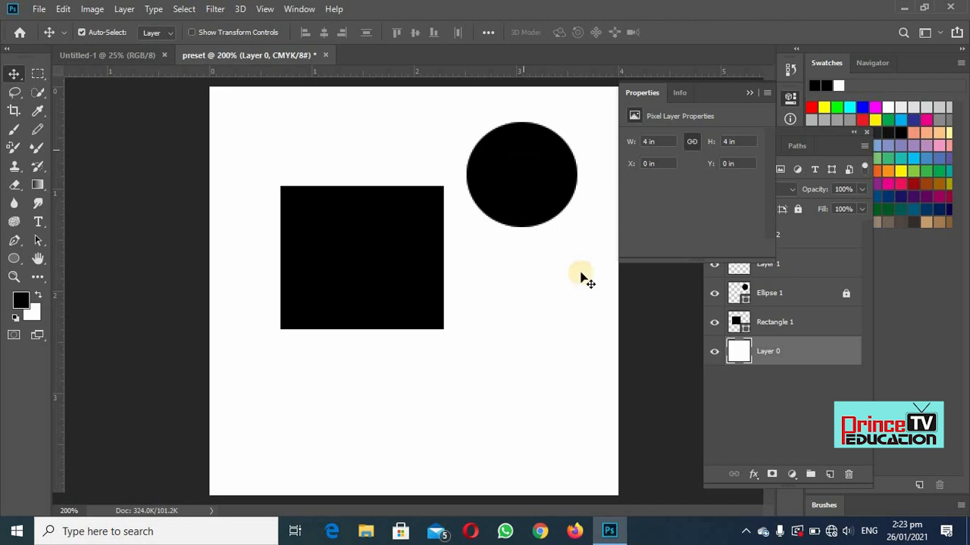
pyautogui.click(747, 93)
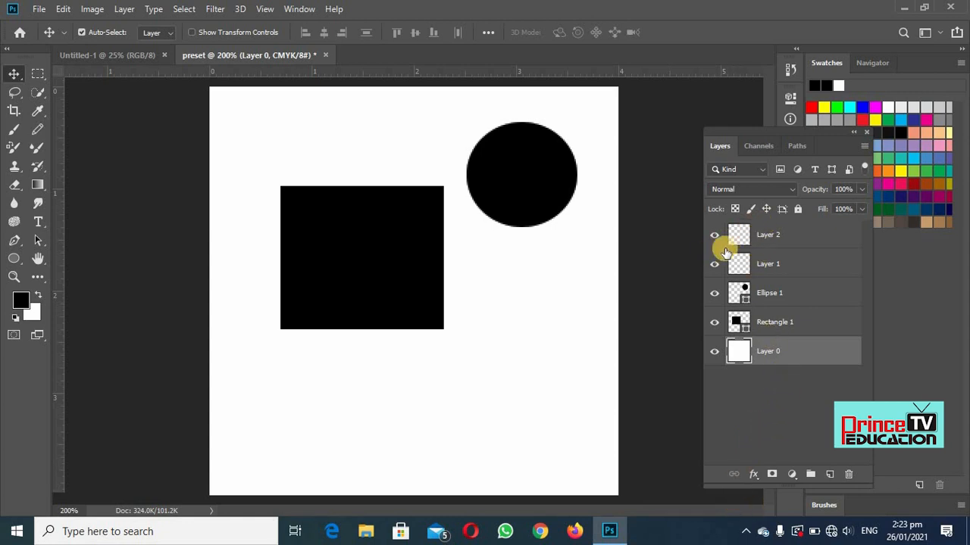
# Step: Select all five layers from Layer 2 down to Layer 0 and group them with the name Group 1
pyautogui.click(769, 236)
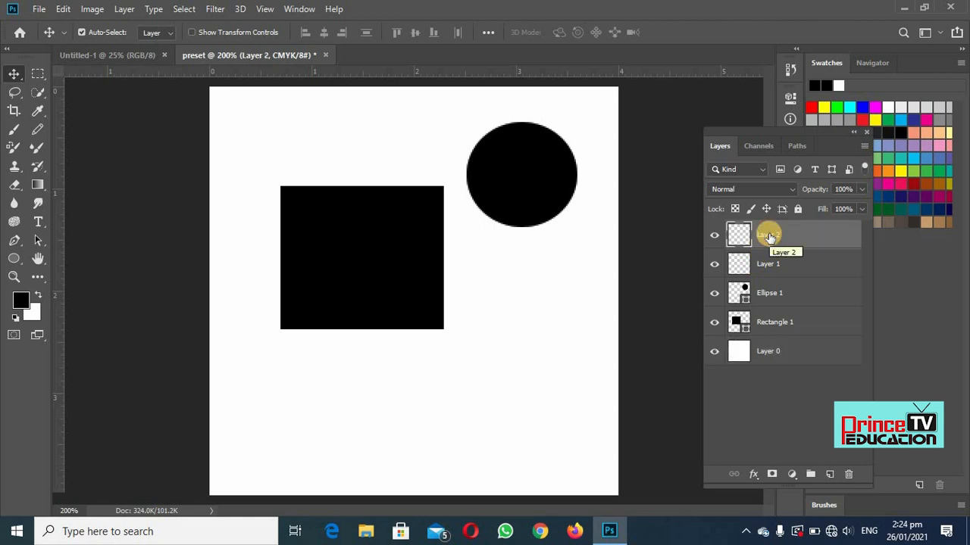
pyautogui.keyDown('shift'); pyautogui.click(772, 262); pyautogui.keyUp('shift')
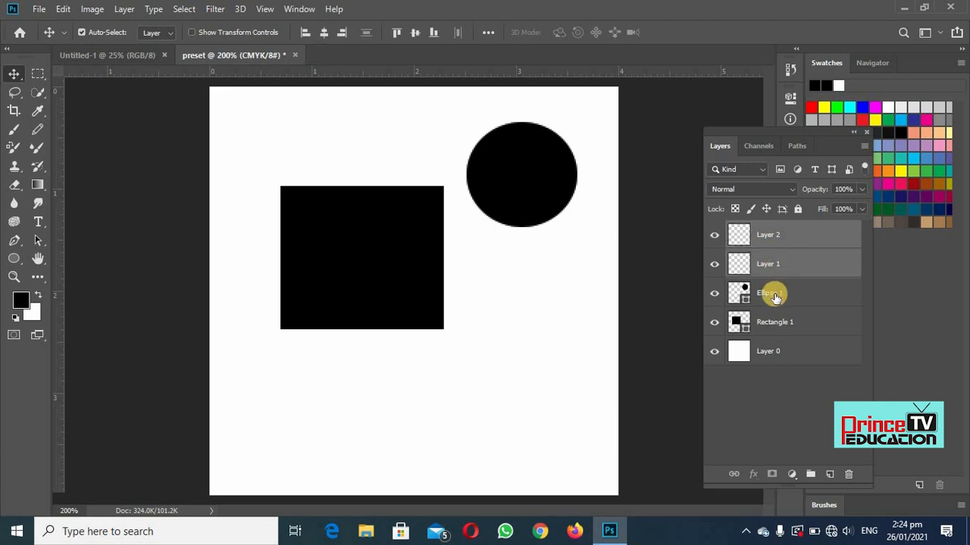
pyautogui.keyDown('shift'); pyautogui.click(773, 296); pyautogui.keyUp('shift')
pyautogui.keyDown('shift'); pyautogui.click(772, 322); pyautogui.keyUp('shift')
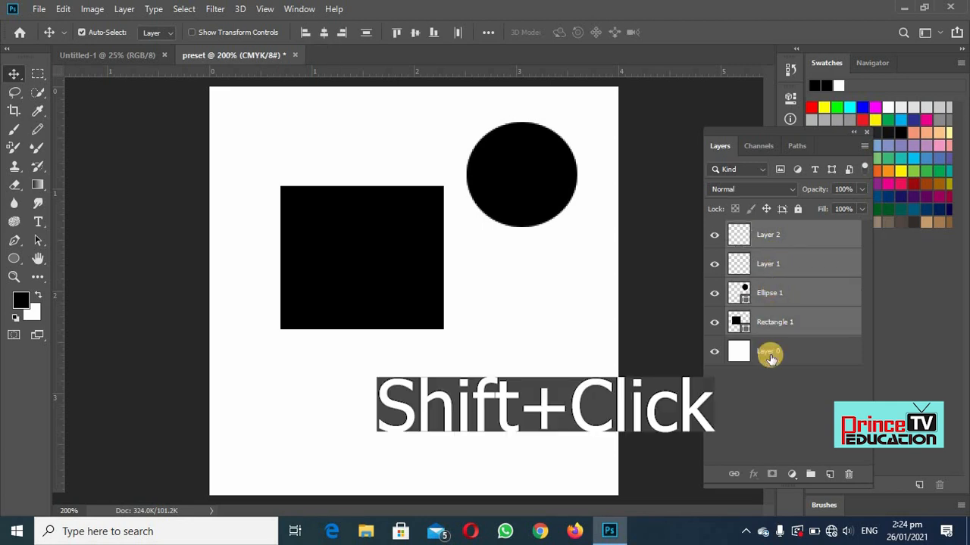
pyautogui.keyDown('shift'); pyautogui.click(770, 350); pyautogui.keyUp('shift')
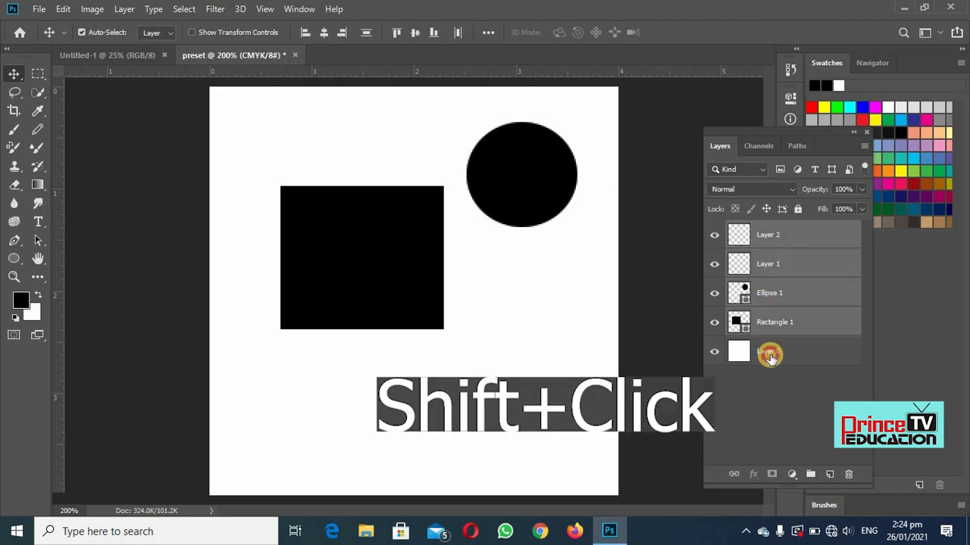
pyautogui.rightClick(794, 263)
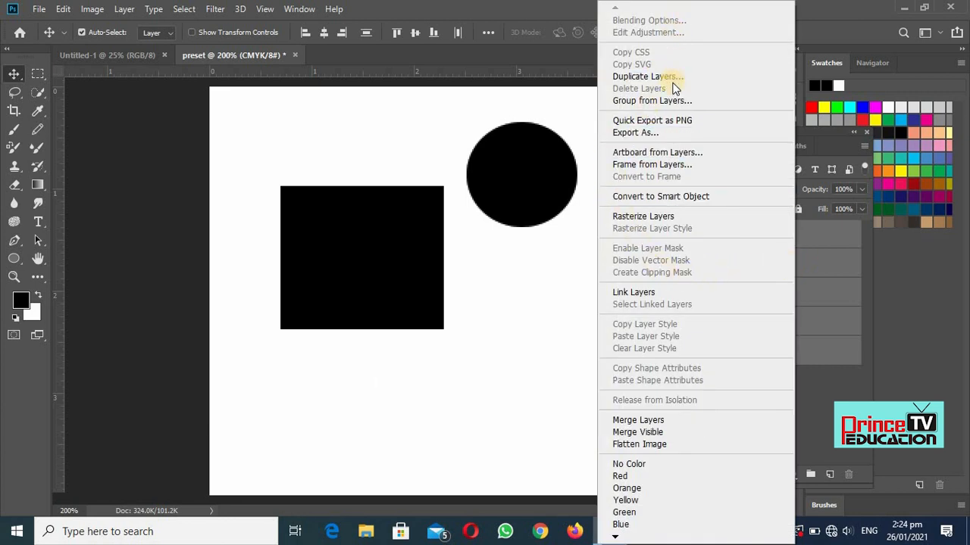
pyautogui.click(638, 101)
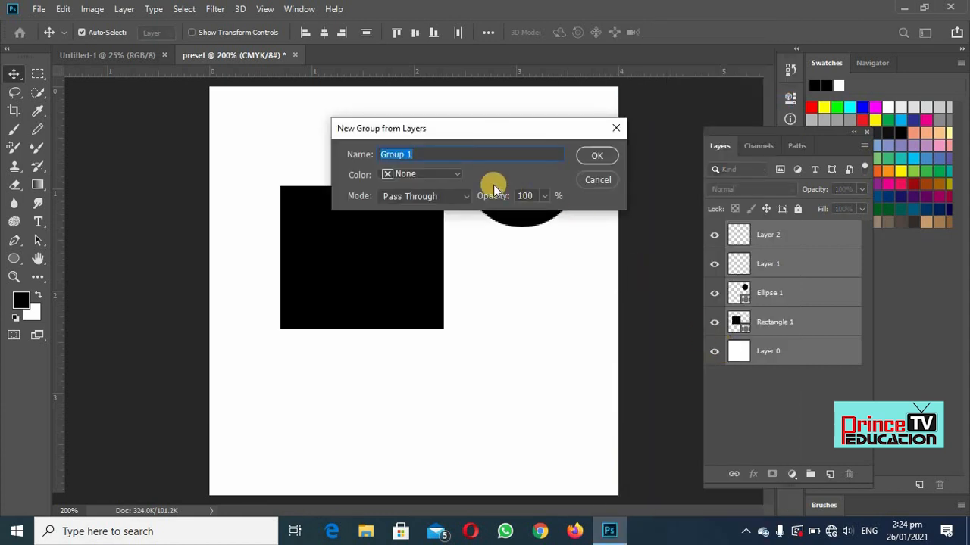
pyautogui.click(595, 155)
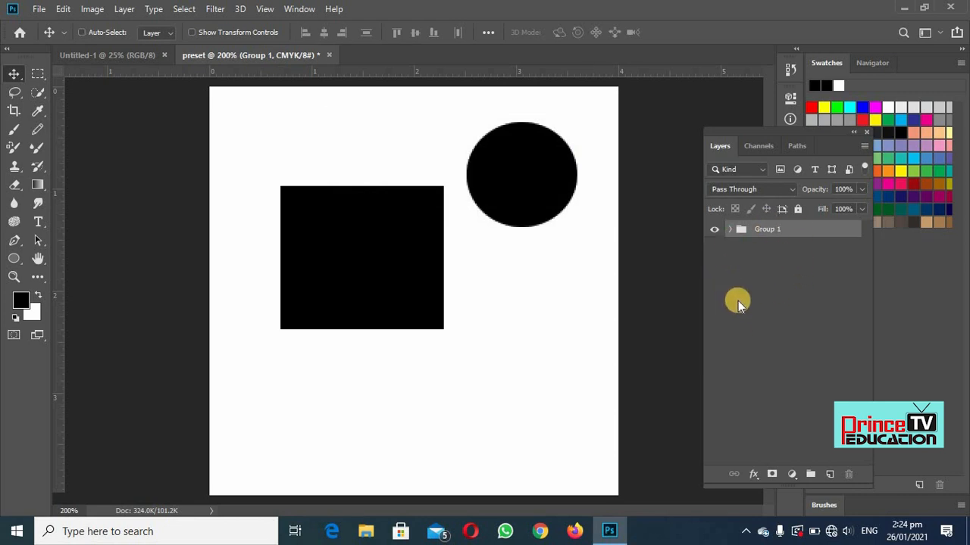
# Step: Ungroup Group 1 and group the same five layers again
pyautogui.hotkey('ctrl', 'shift', 'g')
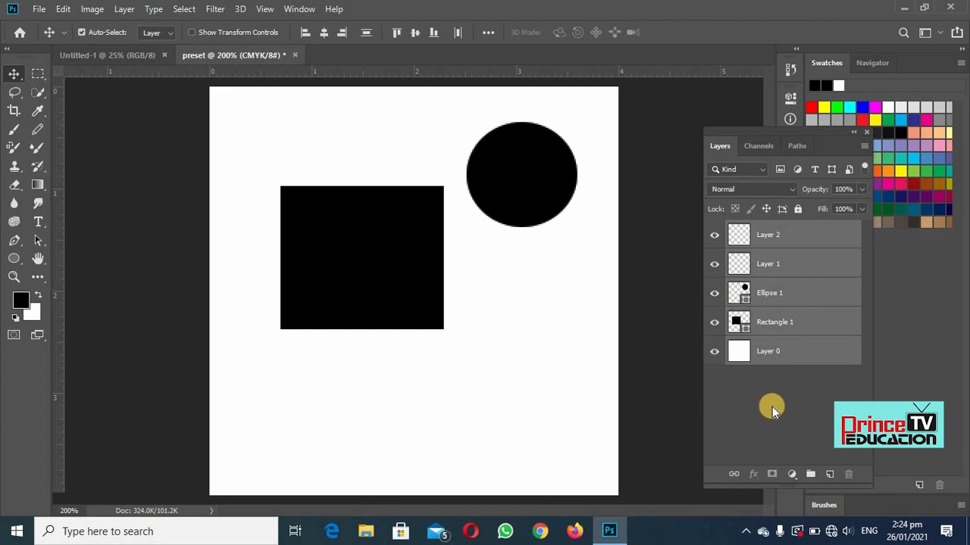
pyautogui.click(810, 475)
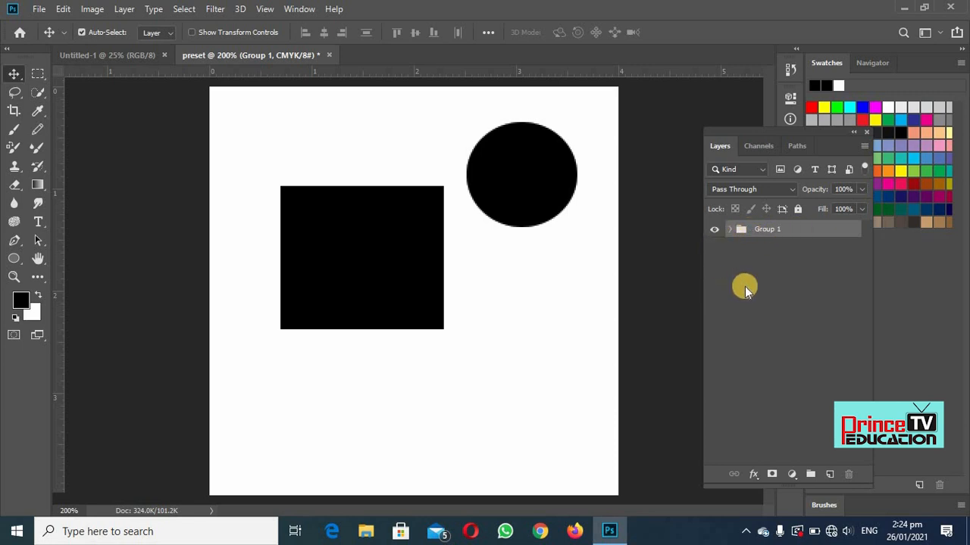
# Step: Create a new empty group above Group 1 in the layer stack
pyautogui.click(812, 476)
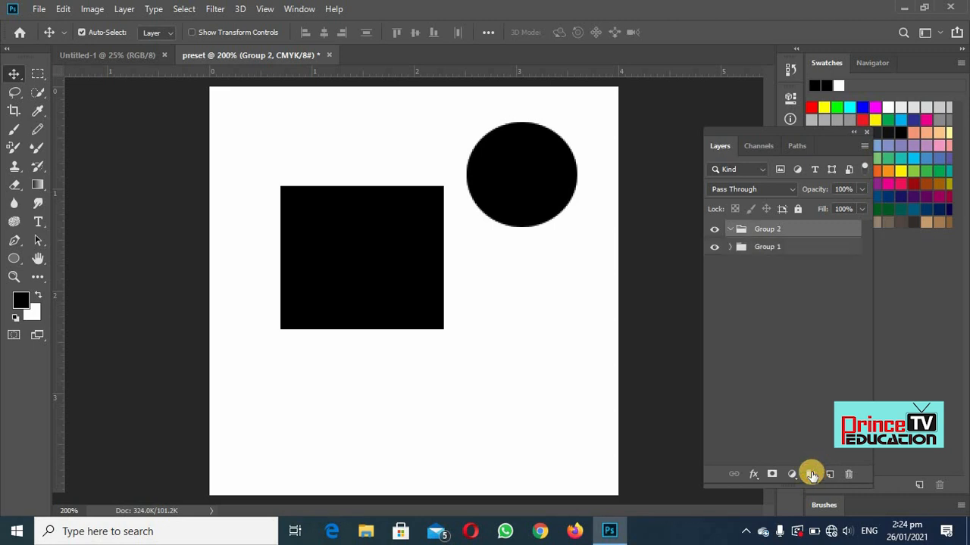
pyautogui.click(753, 308)
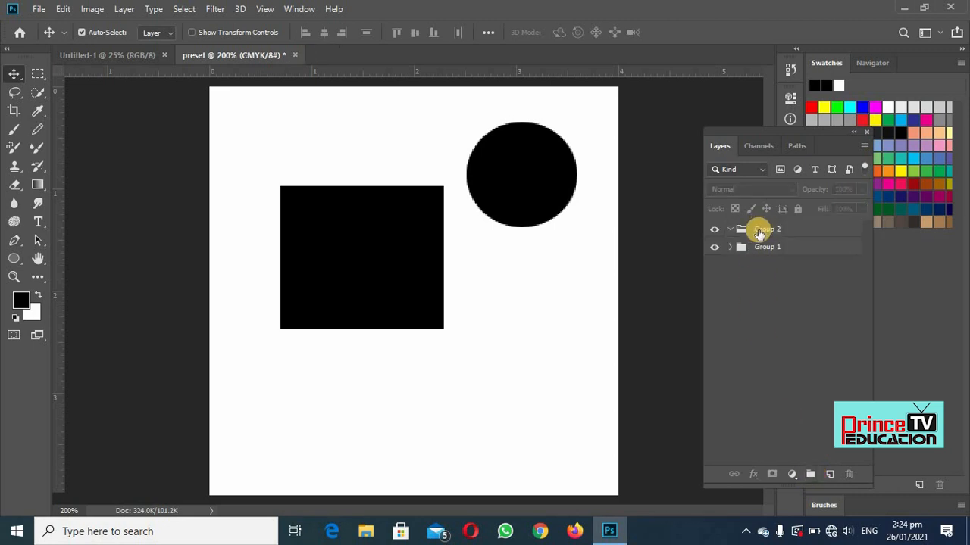
pyautogui.doubleClick(765, 230)
pyautogui.click(765, 314)
# Step: Rename Group 1 as shapes groups
pyautogui.click(771, 247)
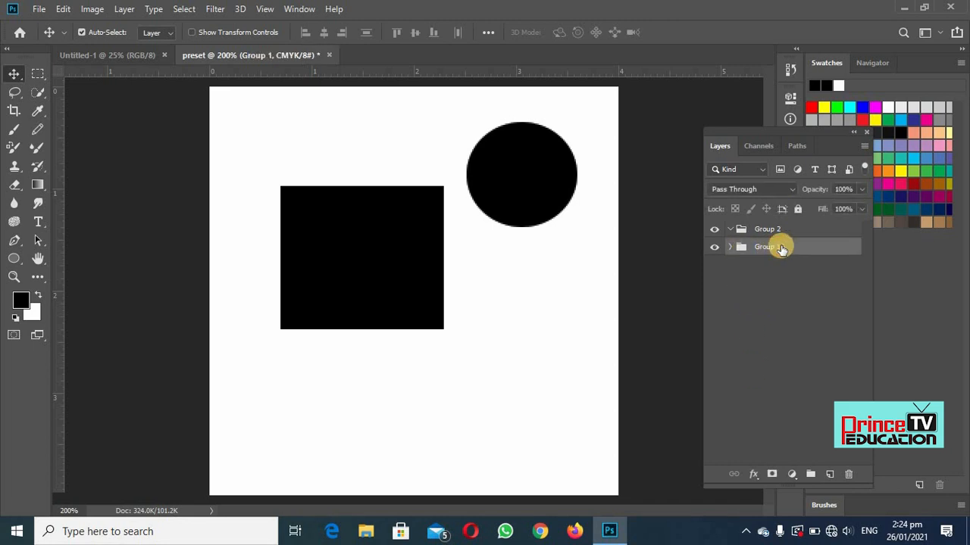
pyautogui.doubleClick(782, 248)
pyautogui.press('BackSpace')
pyautogui.write('ahs')
pyautogui.press('BackSpace')
pyautogui.press('BackSpace')
pyautogui.press('BackSpace')
pyautogui.write('shapes groups')
pyautogui.click(766, 322)
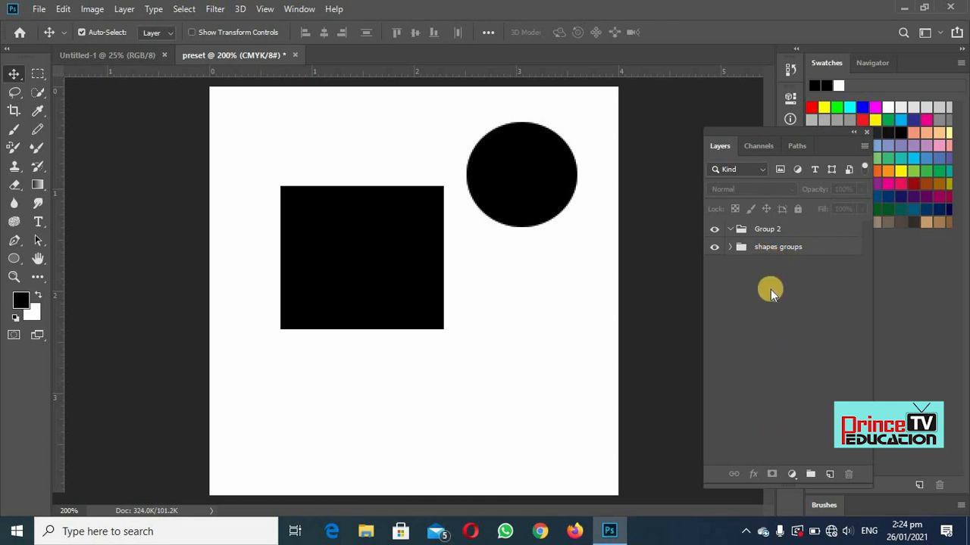
# Step: Add three new empty layers inside Group 2
pyautogui.click(829, 474)
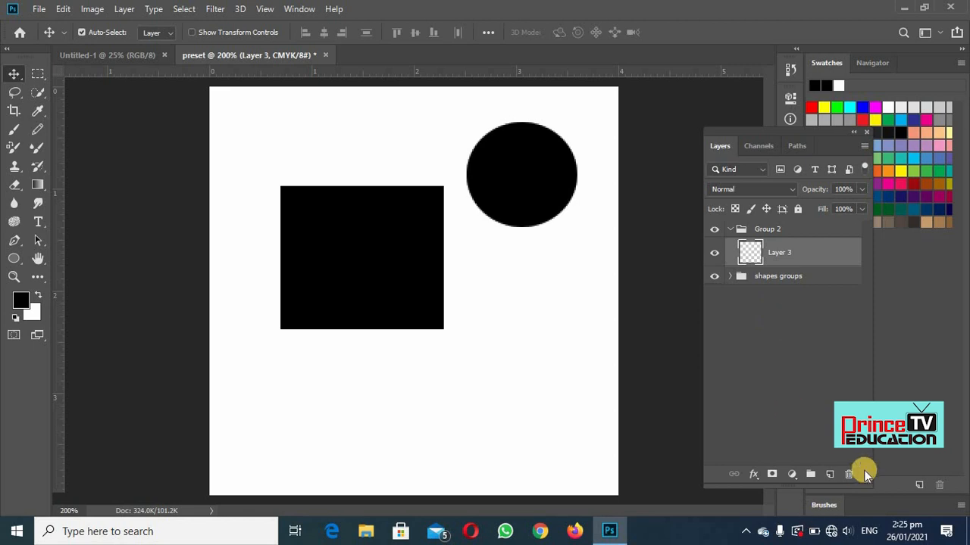
pyautogui.click(830, 474)
pyautogui.click(829, 474)
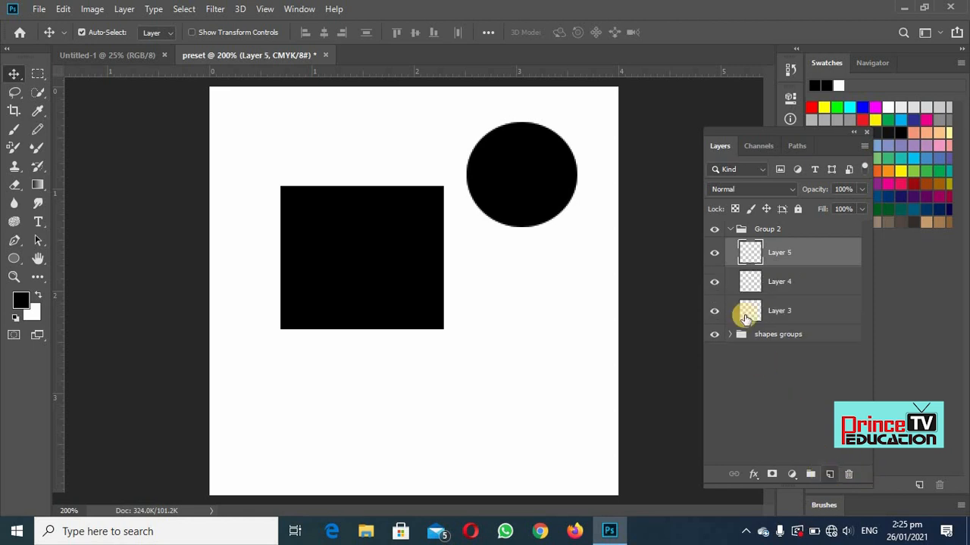
# Step: Move Layer 4, Layer 3 and Layer 5 out of Group 2 into the shapes groups group
pyautogui.moveTo(748, 237)
pyautogui.mouseDown()
pyautogui.moveTo(762, 261)
pyautogui.moveTo(746, 237)
pyautogui.mouseUp()
pyautogui.moveTo(747, 278); pyautogui.dragTo(734, 335)
pyautogui.moveTo(739, 271); pyautogui.dragTo(749, 311)
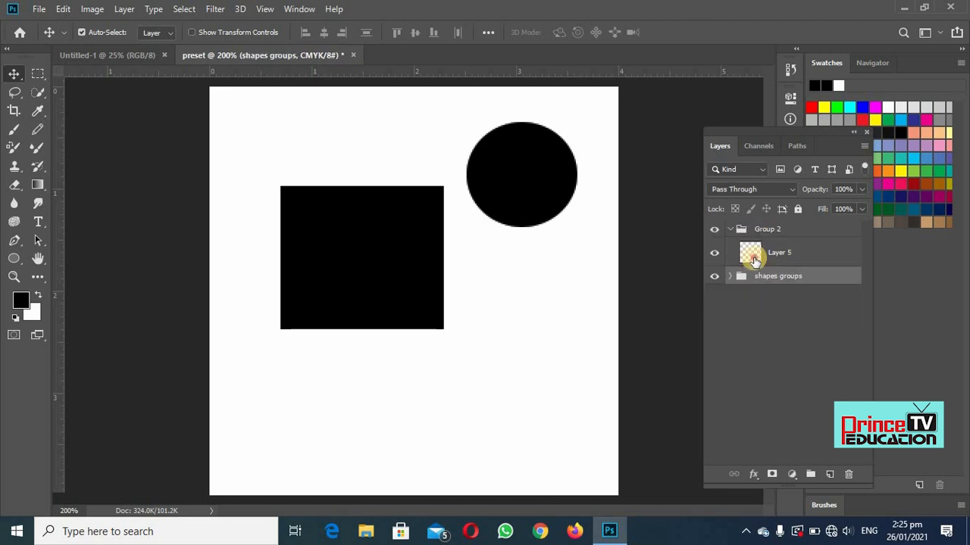
pyautogui.moveTo(749, 254); pyautogui.dragTo(749, 279)
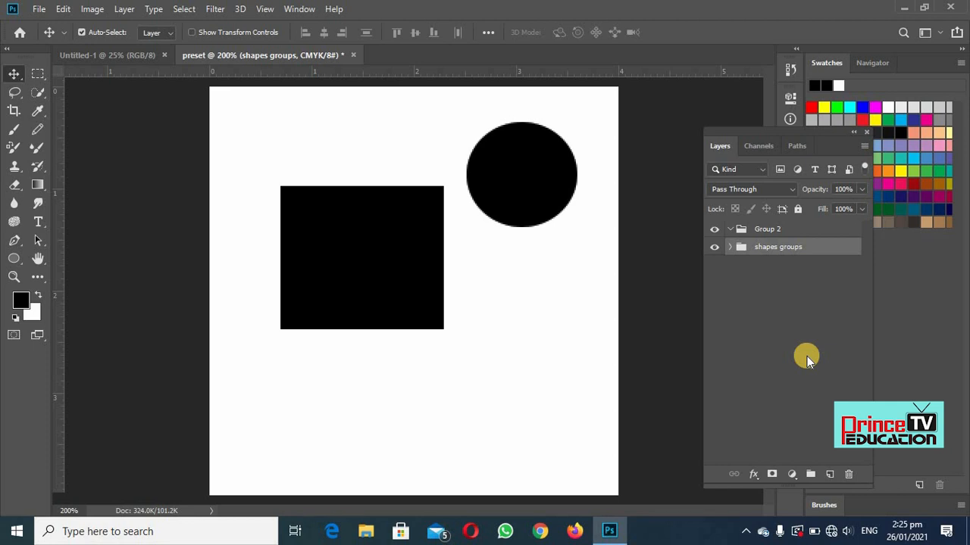
# Step: Expand the shapes groups group and delete Layer 5 from it
pyautogui.click(764, 229)
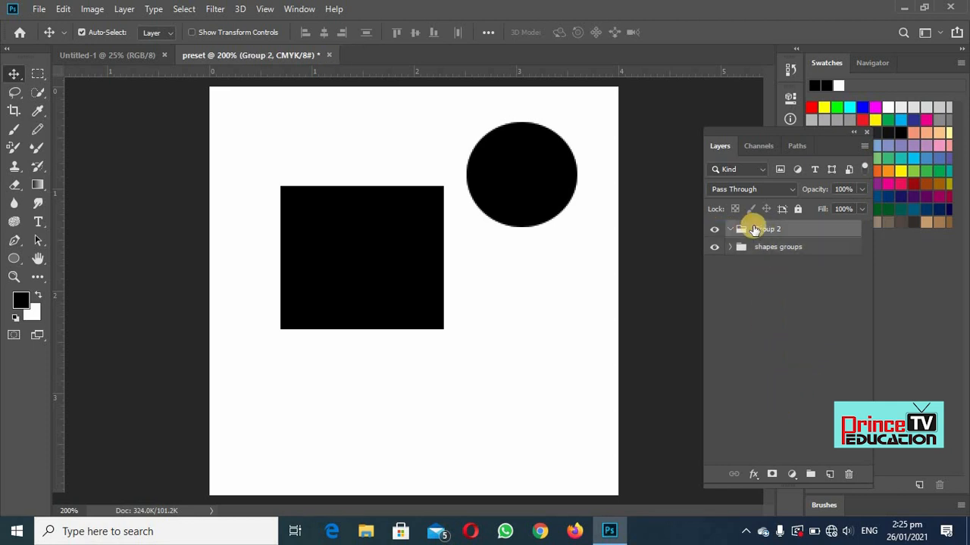
pyautogui.click(730, 228)
pyautogui.click(730, 228)
pyautogui.click(729, 247)
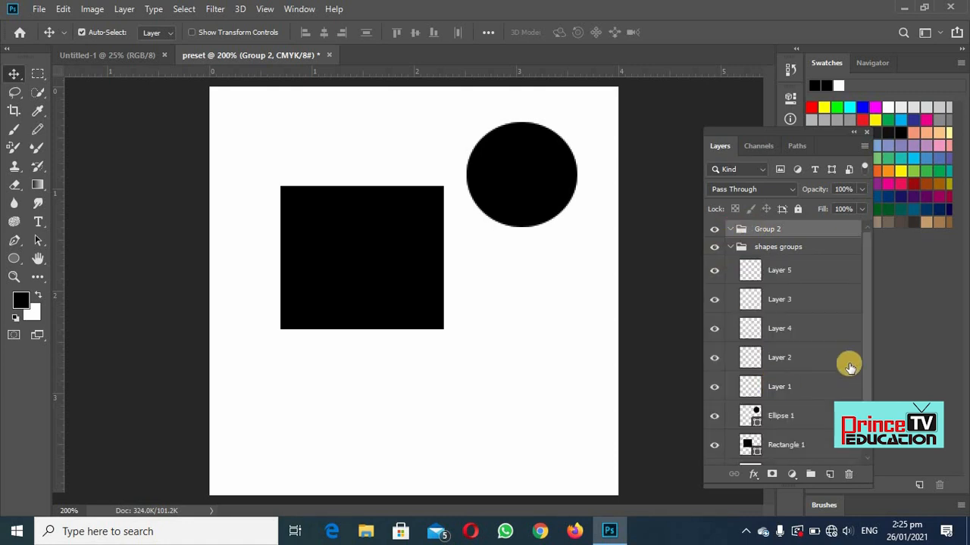
pyautogui.click(765, 279)
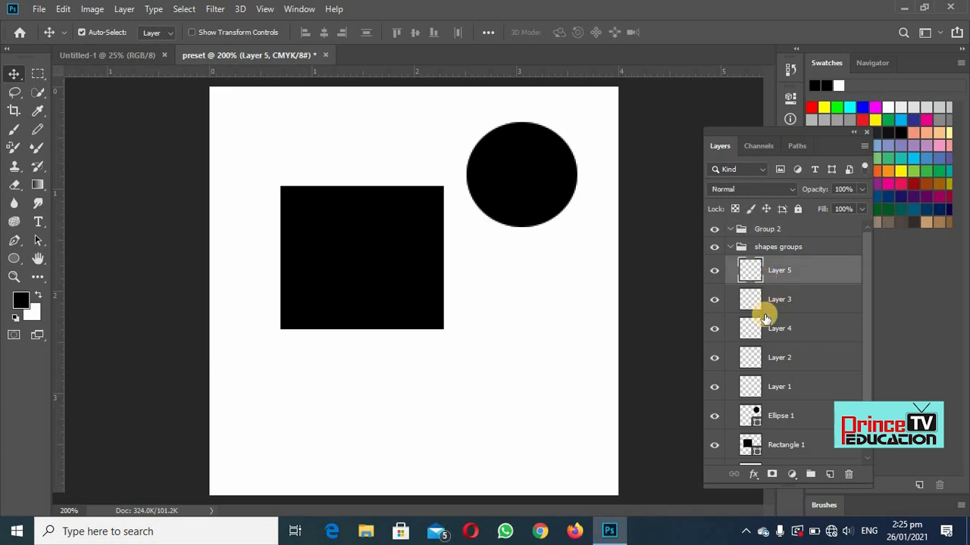
pyautogui.click(849, 475)
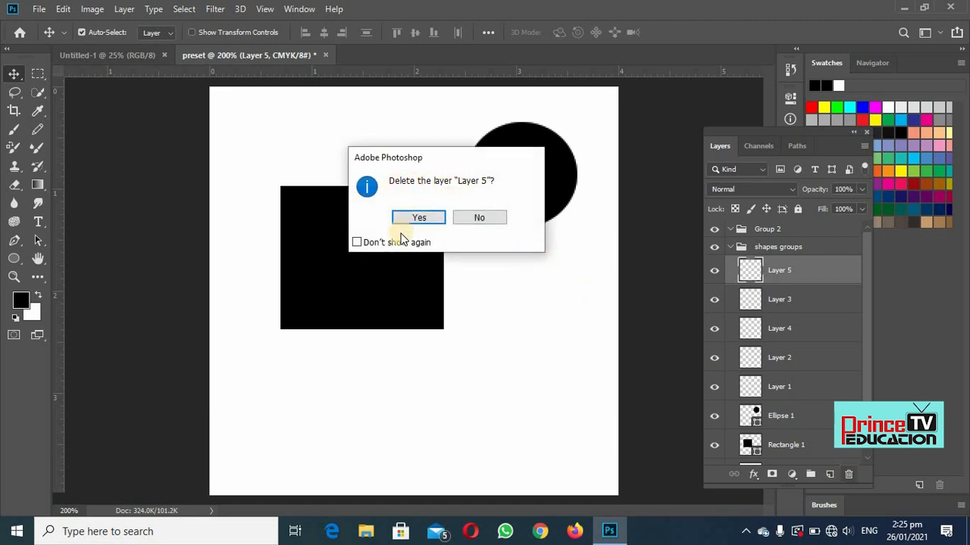
pyautogui.click(418, 217)
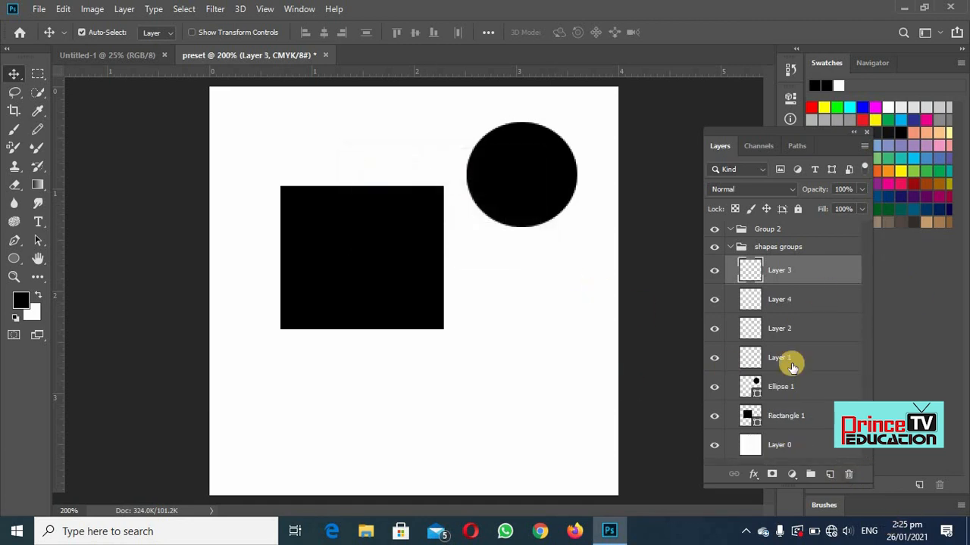